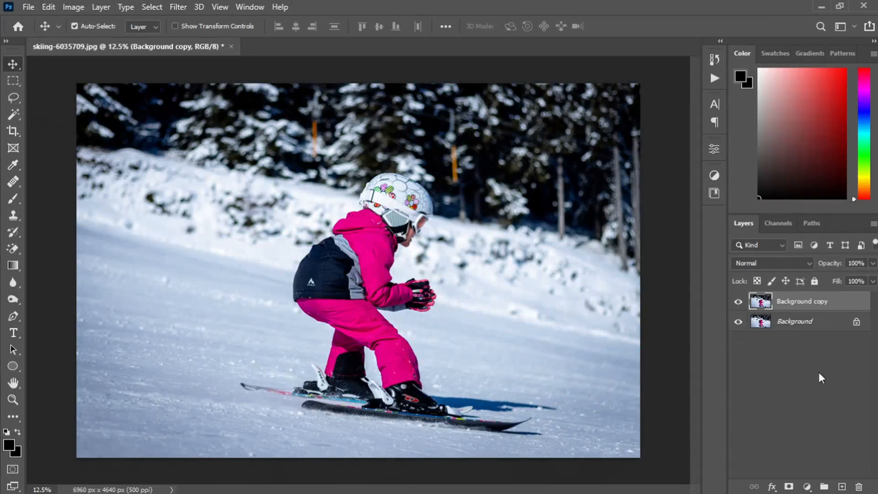
Duplicate the Background layer and select the skier on the copy with Select Subject
{"action": "left_click_drag", "start_coordinate": [810, 324], "coordinate": [842, 485]}
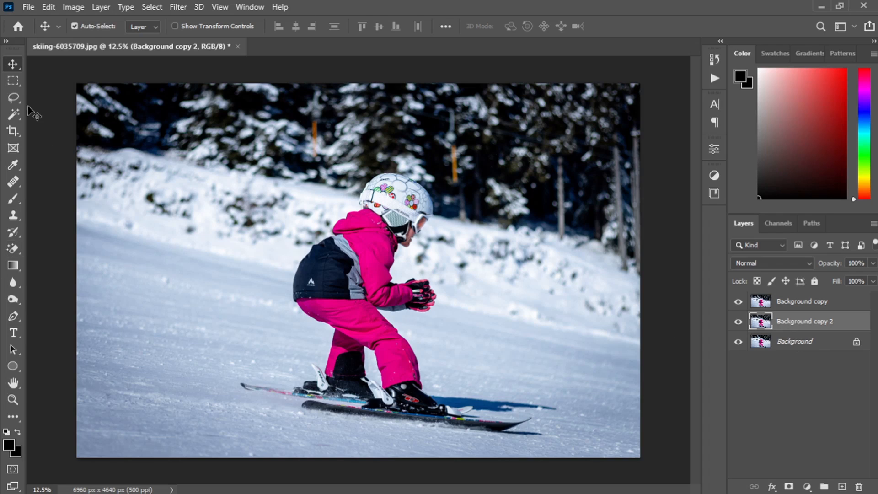
{"action": "left_click", "coordinate": [14, 97]}
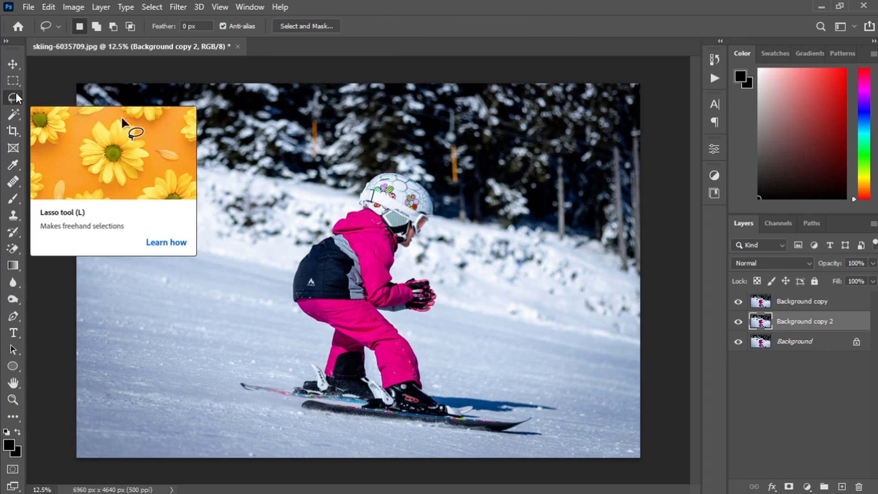
{"action": "left_click", "coordinate": [13, 117]}
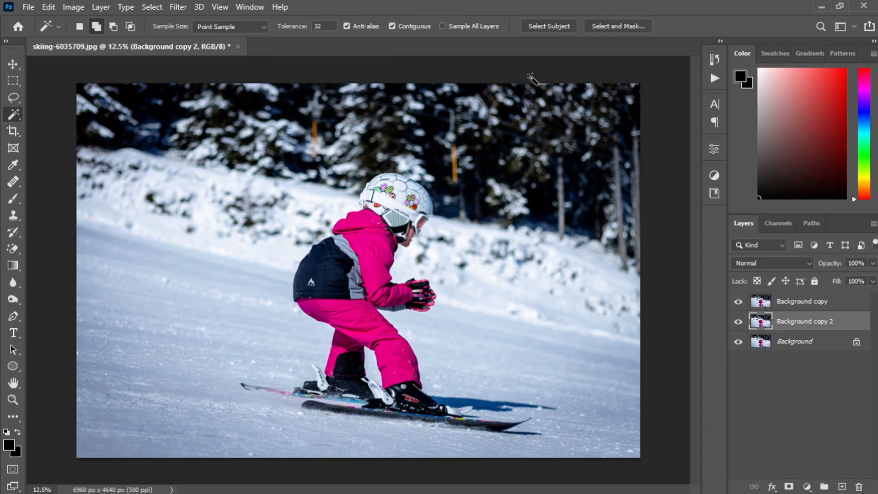
{"action": "left_click", "coordinate": [551, 26]}
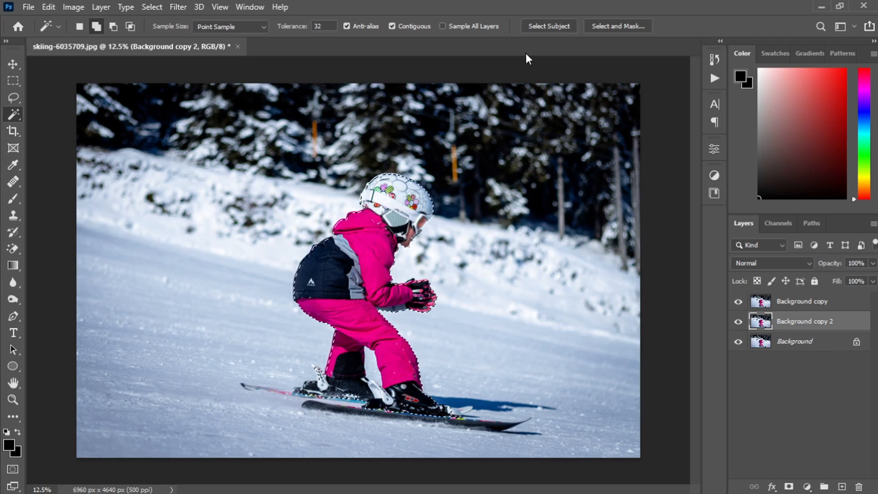
Expand the skier selection slightly beyond the figure's outline
{"action": "left_click", "coordinate": [152, 7]}
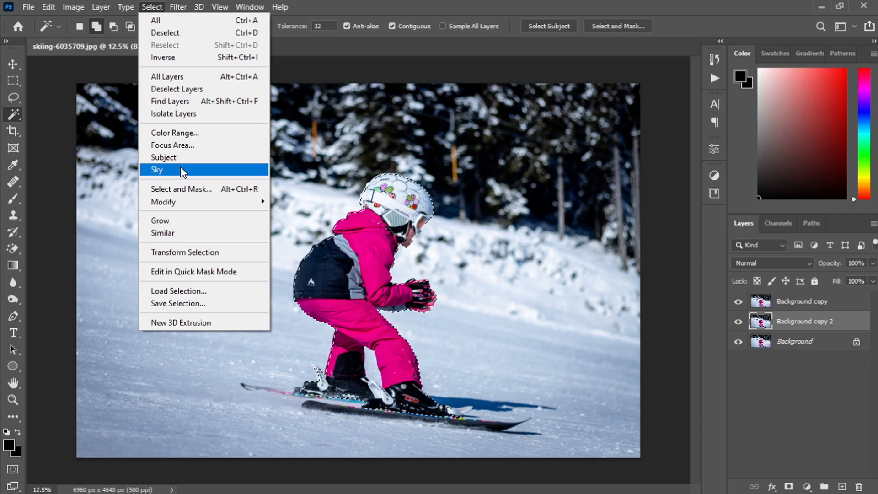
{"action": "mouse_move", "coordinate": [209, 204]}
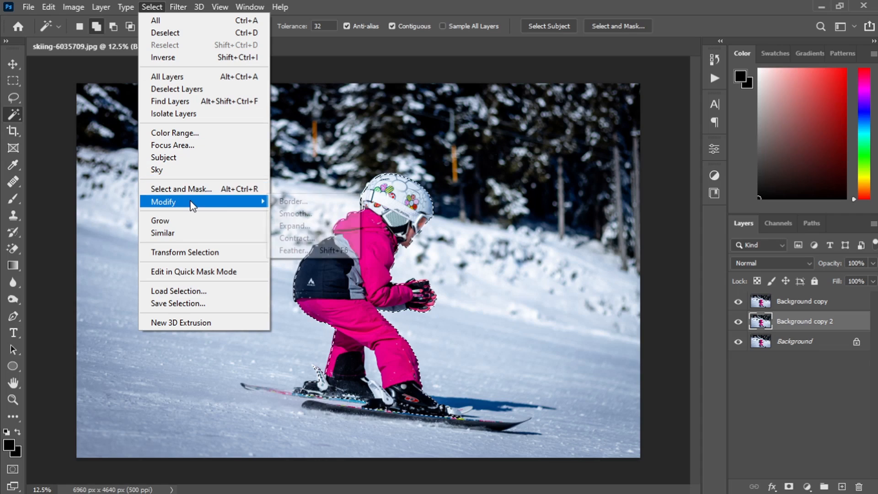
{"action": "left_click", "coordinate": [295, 225]}
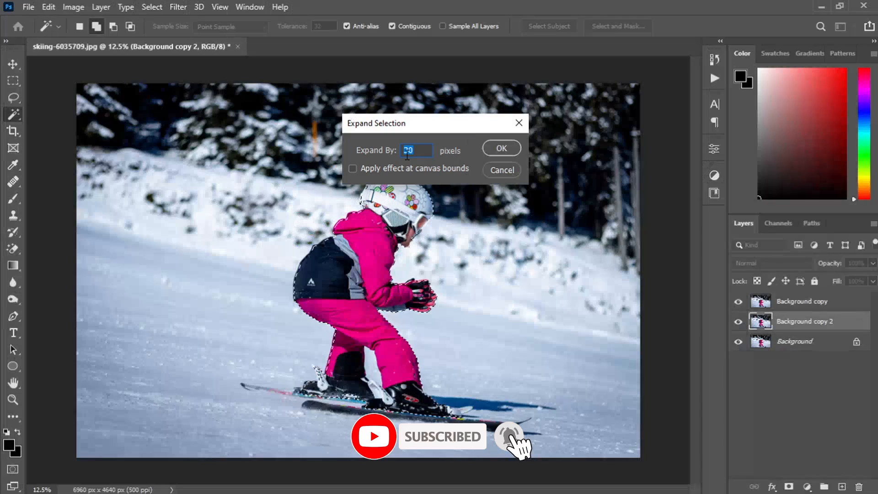
{"action": "left_click", "coordinate": [495, 149]}
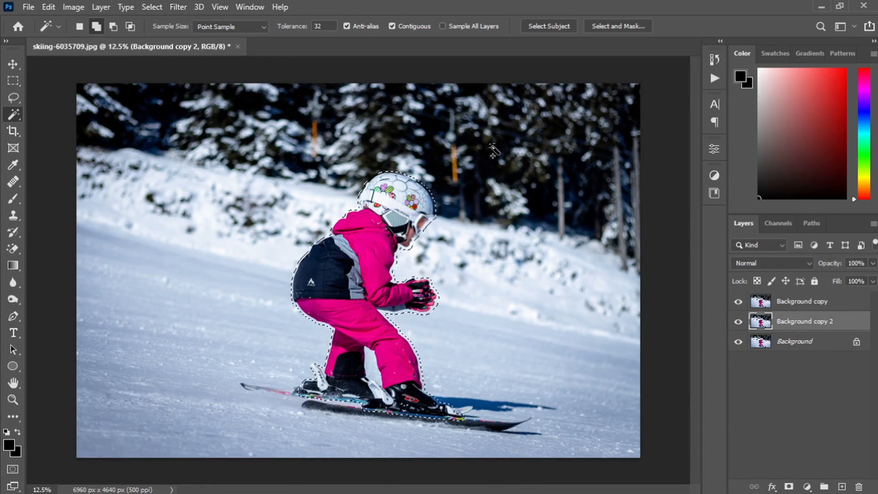
Fill the selected skier area on Background copy 2 using Content-Aware in Normal mode at 100% opacity, and clear the selection
{"action": "left_click", "coordinate": [49, 7]}
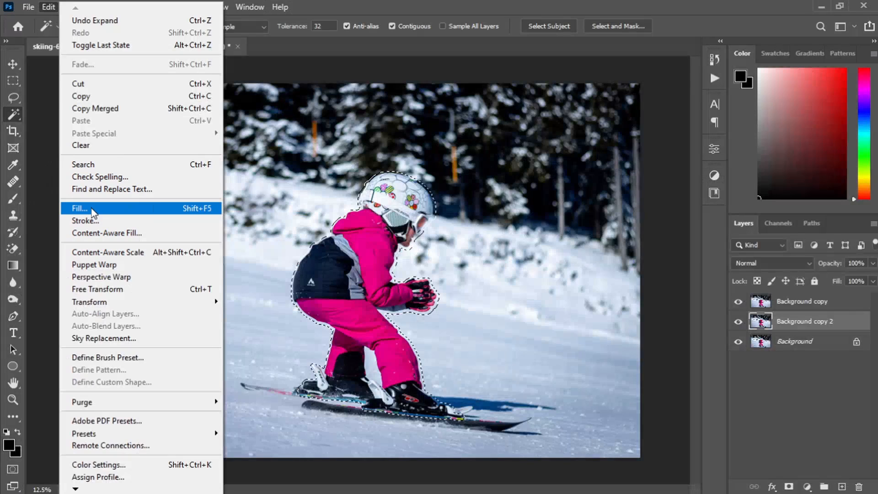
{"action": "left_click", "coordinate": [93, 212]}
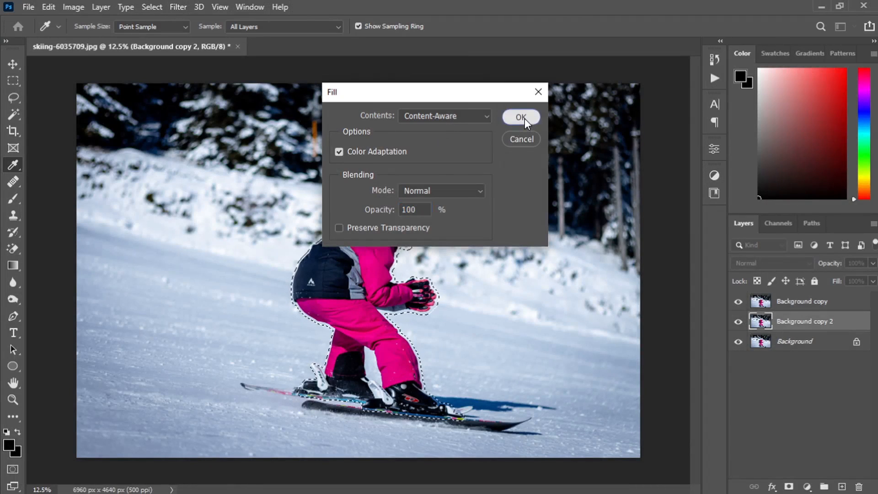
{"action": "left_click", "coordinate": [522, 118]}
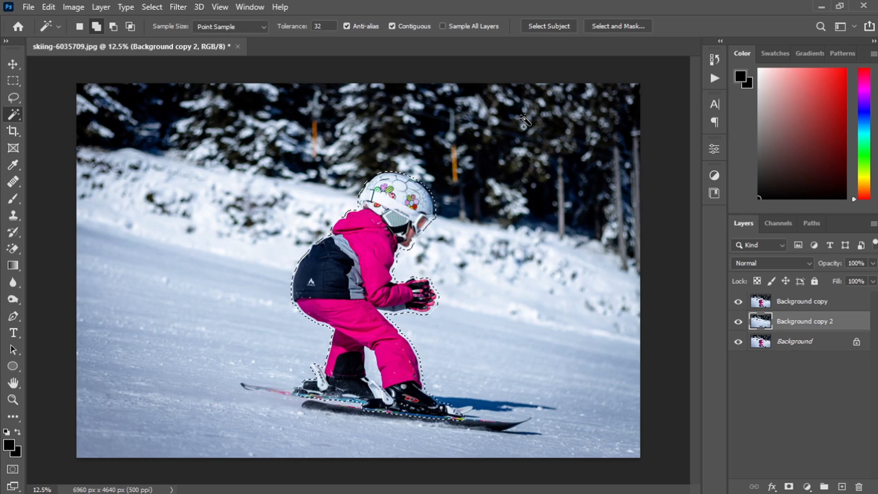
{"action": "left_click", "coordinate": [159, 8]}
{"action": "left_click", "coordinate": [166, 32]}
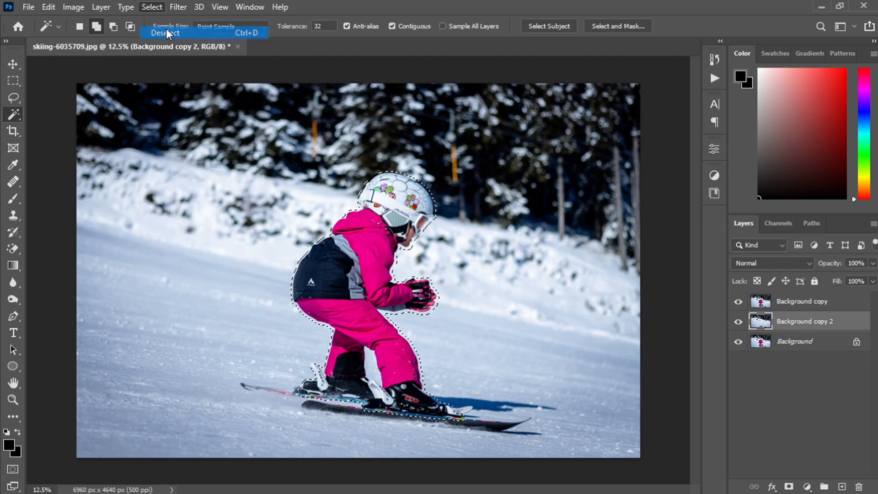
{"action": "left_click", "coordinate": [738, 302]}
{"action": "left_click", "coordinate": [738, 303]}
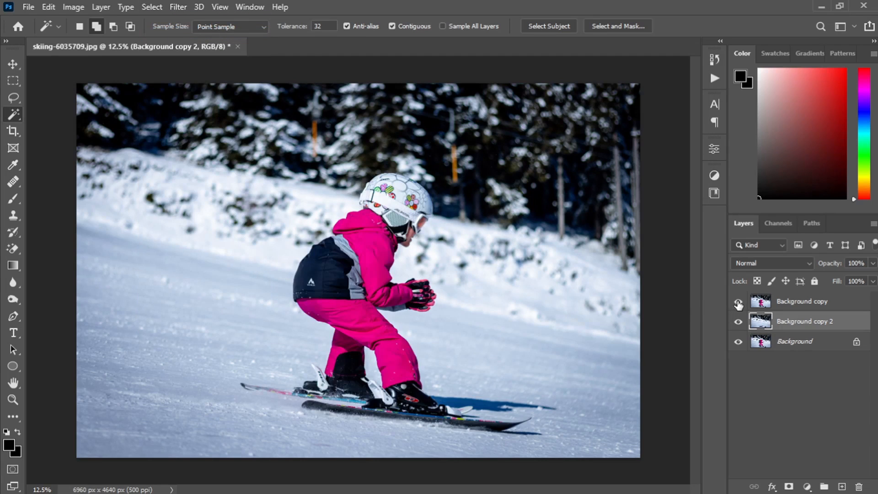
{"action": "left_click", "coordinate": [738, 303]}
{"action": "left_click", "coordinate": [738, 303]}
Mask the skier on the Background copy layer using Select and Mask with Select Subject, output as a layer mask
{"action": "left_click", "coordinate": [772, 304]}
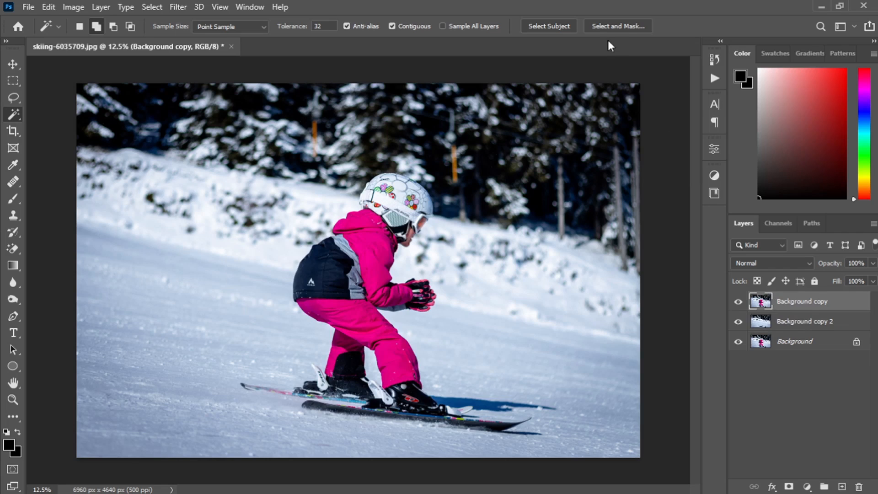
{"action": "left_click", "coordinate": [613, 25]}
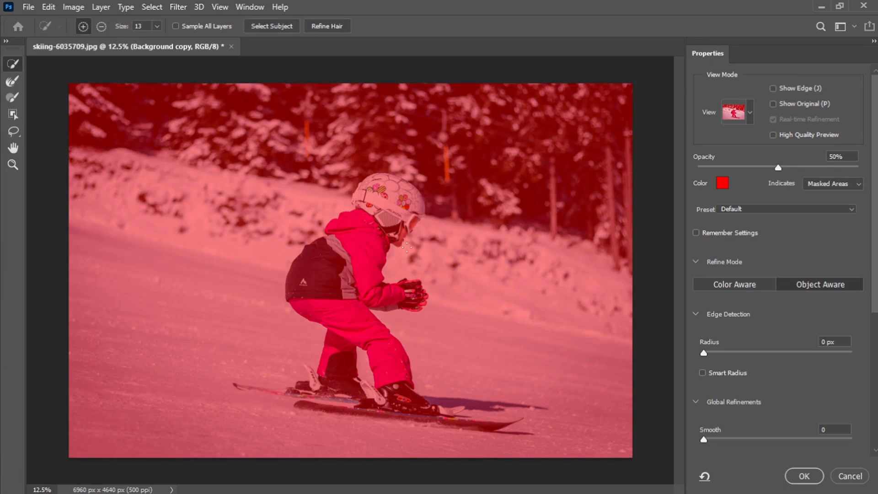
{"action": "left_click", "coordinate": [279, 30]}
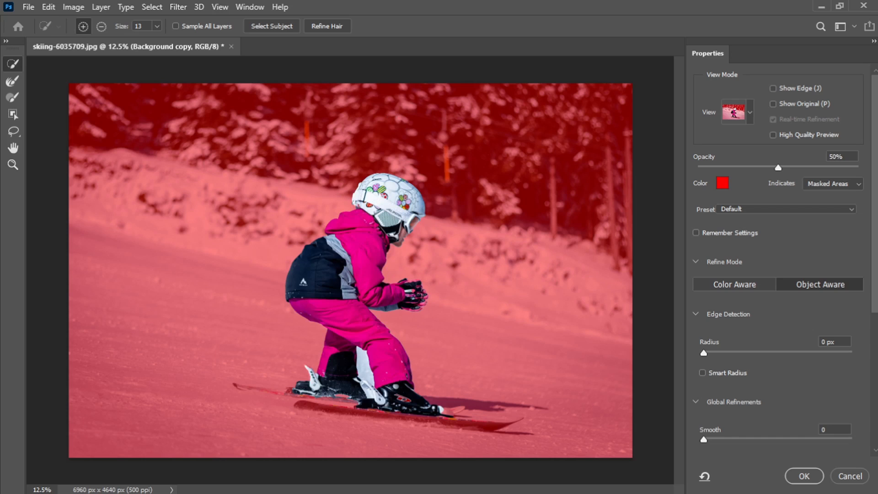
{"action": "scroll", "coordinate": [800, 439], "scroll_direction": "down", "scroll_amount": 10}
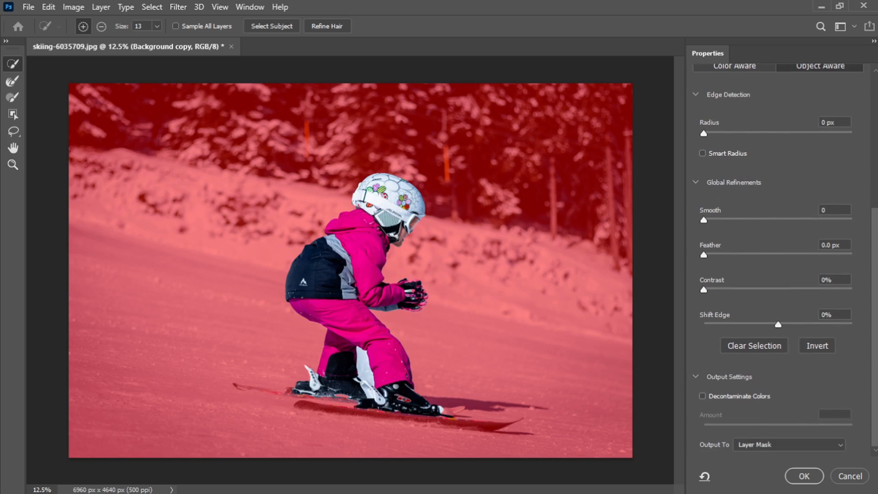
{"action": "left_click", "coordinate": [803, 476]}
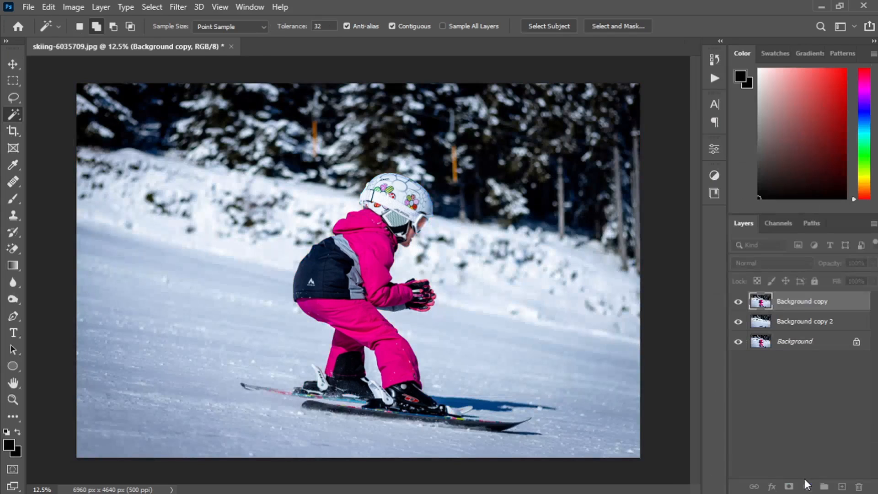
Hide the Background copy 2 and Background layers so only the masked skier layer is shown
{"action": "left_click", "coordinate": [737, 322]}
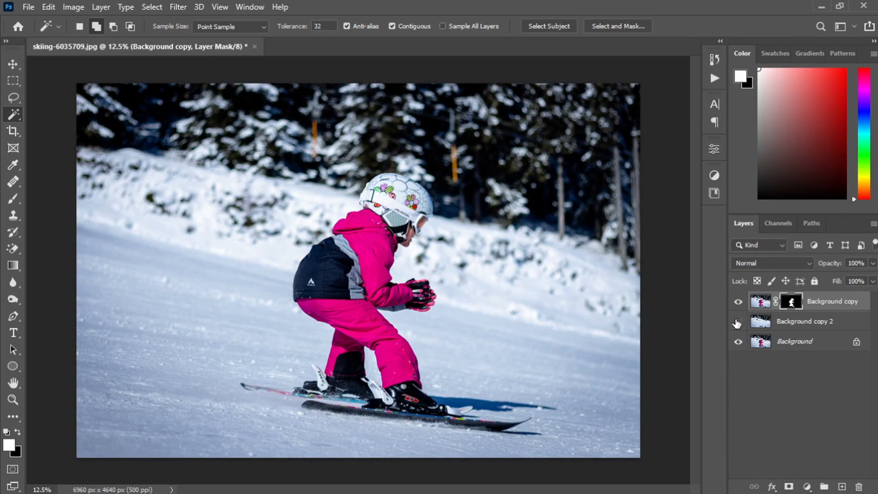
{"action": "left_click", "coordinate": [738, 343]}
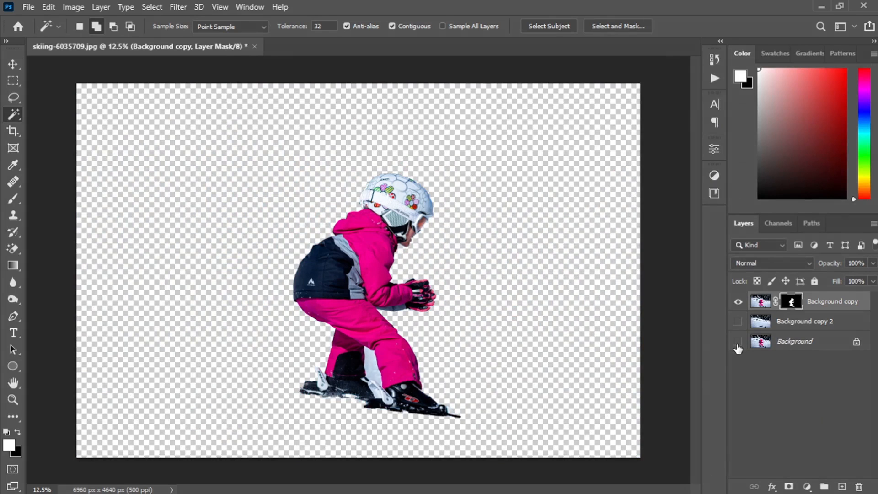
{"action": "left_click", "coordinate": [737, 343]}
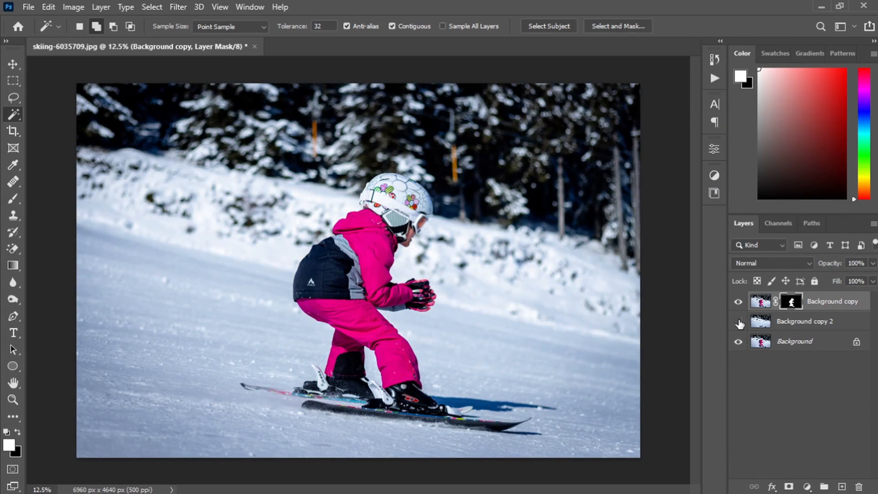
{"action": "left_click", "coordinate": [737, 321]}
{"action": "left_click", "coordinate": [738, 322]}
{"action": "left_click", "coordinate": [738, 343]}
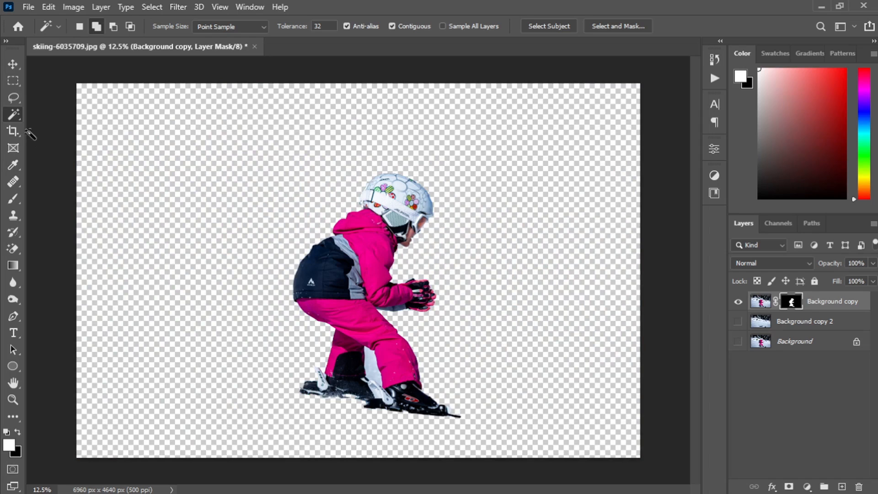
Paint white on the Background copy mask with a soft 1906 px brush to reveal the skis and the snow across the lower slope
{"action": "left_click", "coordinate": [13, 199]}
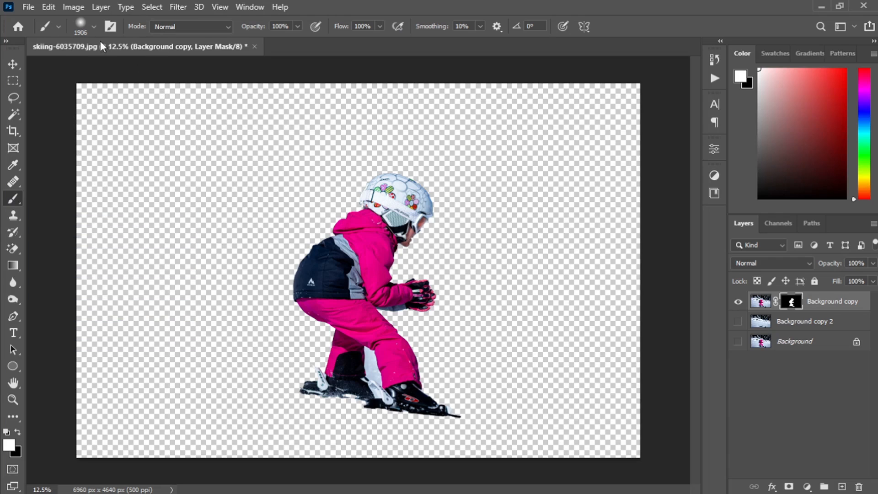
{"action": "left_click", "coordinate": [94, 26]}
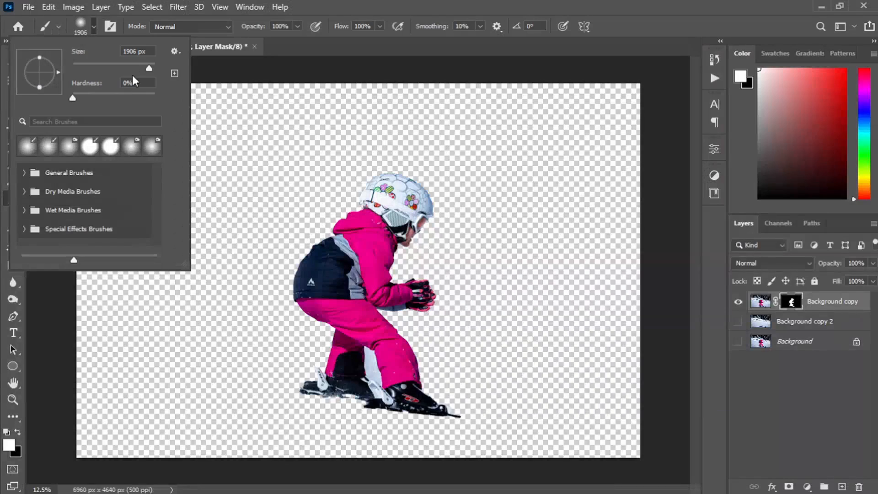
{"action": "left_click", "coordinate": [93, 26]}
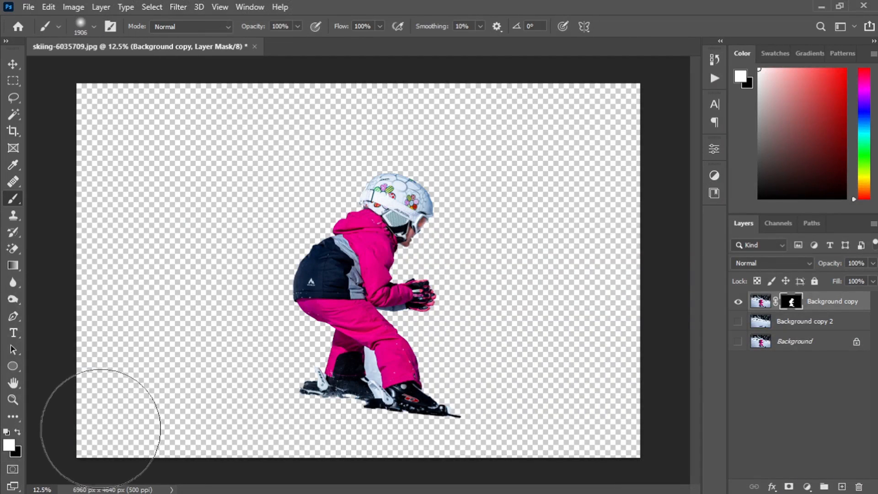
{"action": "mouse_move", "coordinate": [100, 429]}
{"action": "left_mouse_down"}
{"action": "mouse_move", "coordinate": [202, 471]}
{"action": "mouse_move", "coordinate": [462, 450]}
{"action": "mouse_move", "coordinate": [631, 461]}
{"action": "mouse_move", "coordinate": [441, 470]}
{"action": "mouse_move", "coordinate": [232, 407]}
{"action": "mouse_move", "coordinate": [146, 398]}
{"action": "mouse_move", "coordinate": [89, 379]}
{"action": "mouse_move", "coordinate": [331, 409]}
{"action": "mouse_move", "coordinate": [415, 407]}
{"action": "mouse_move", "coordinate": [574, 435]}
{"action": "mouse_move", "coordinate": [686, 431]}
{"action": "left_mouse_up"}
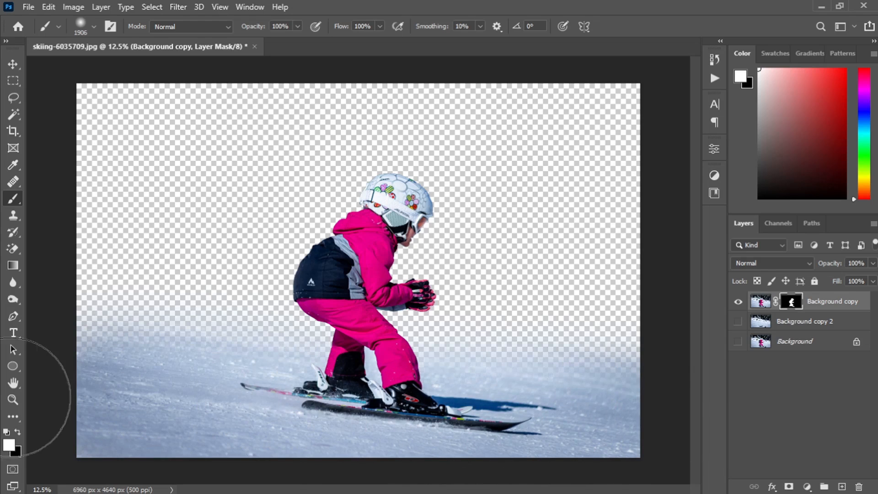
{"action": "left_click_drag", "start_coordinate": [87, 361], "coordinate": [640, 406]}
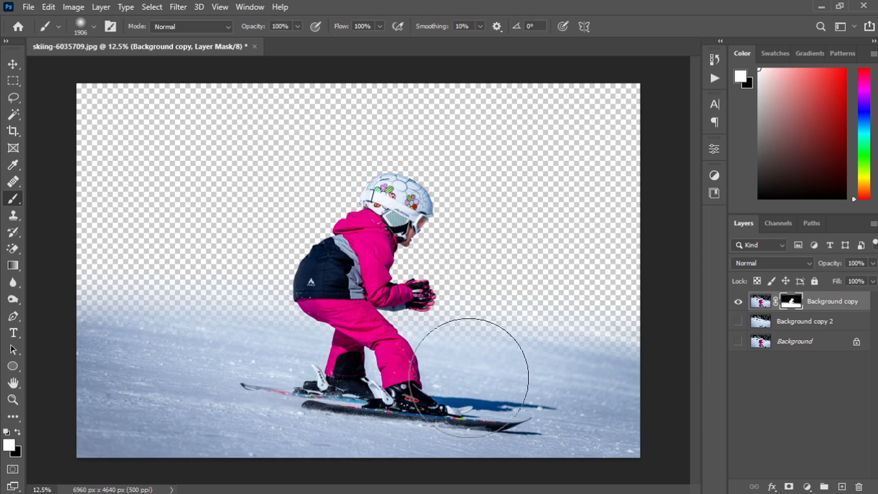
Show Background copy 2 and apply a Motion Blur to it with an angle of -12° and a distance of 1298 pixels
{"action": "left_click", "coordinate": [808, 322]}
{"action": "left_click", "coordinate": [738, 322]}
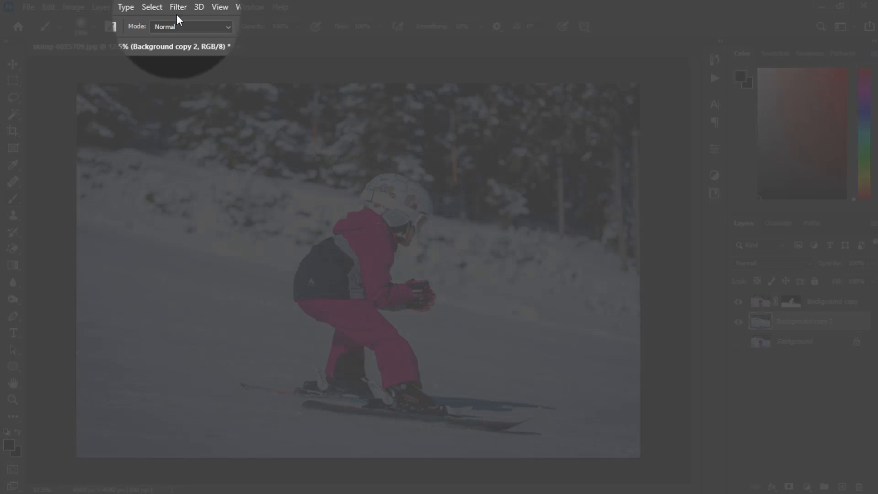
{"action": "left_click", "coordinate": [176, 7]}
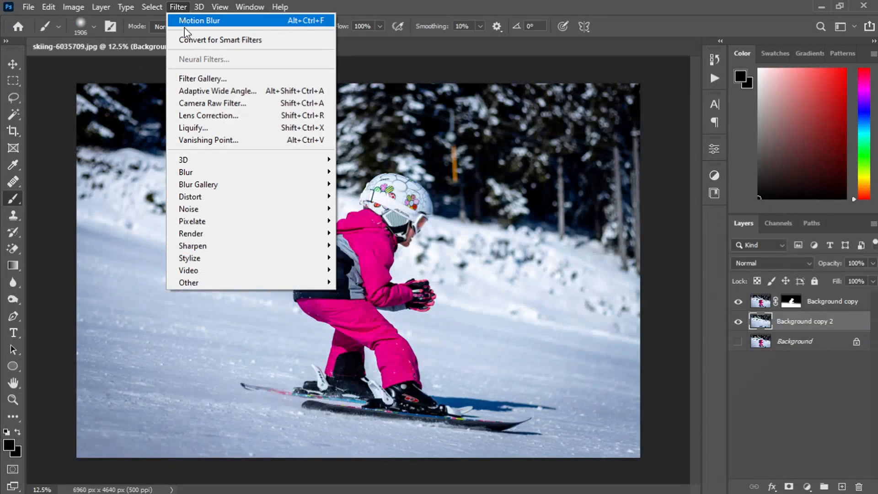
{"action": "mouse_move", "coordinate": [256, 173]}
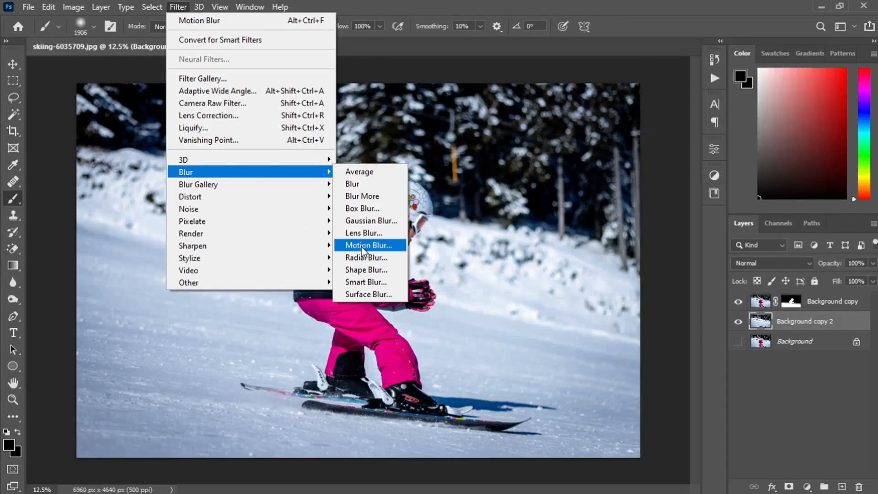
{"action": "left_click", "coordinate": [361, 247]}
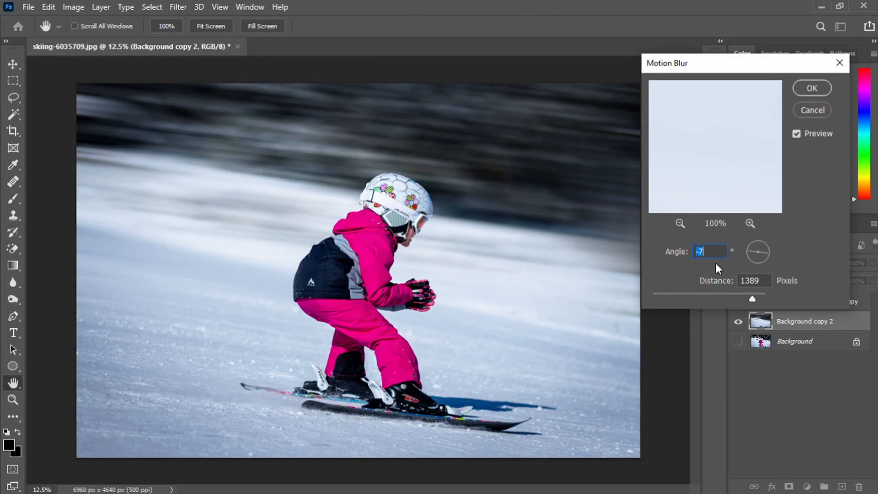
{"action": "type", "text": "4"}
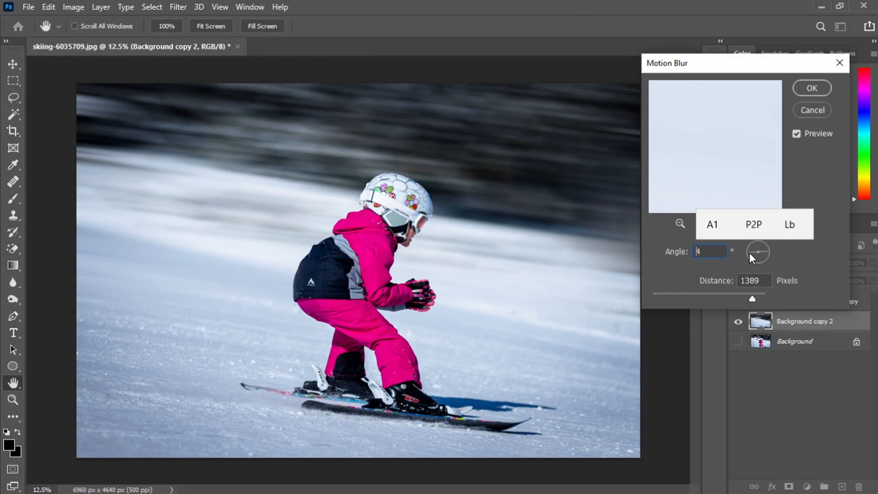
{"action": "type", "text": "-4"}
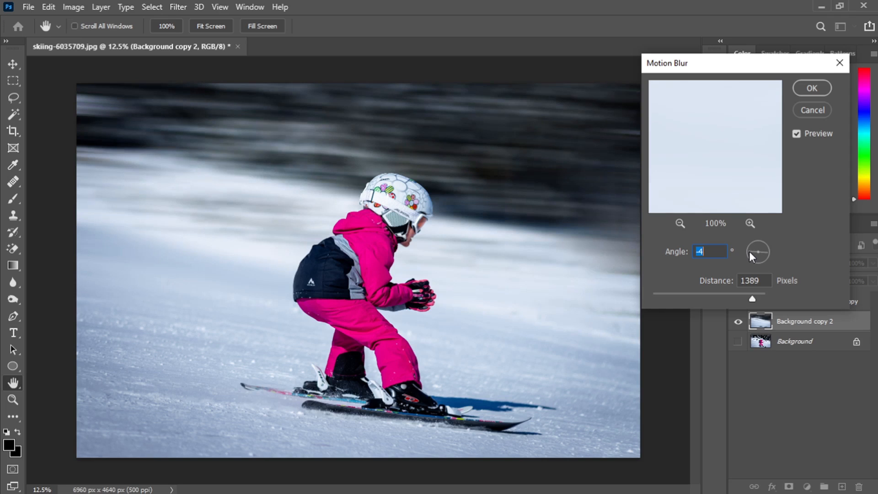
{"action": "type", "text": "-12"}
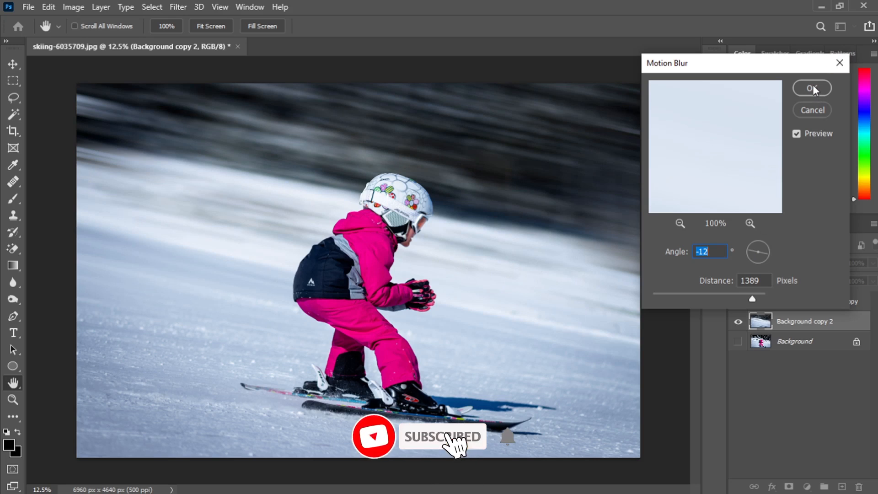
{"action": "mouse_move", "coordinate": [751, 299]}
{"action": "left_mouse_down"}
{"action": "mouse_move", "coordinate": [695, 293]}
{"action": "mouse_move", "coordinate": [766, 301]}
{"action": "mouse_move", "coordinate": [751, 301]}
{"action": "left_mouse_up"}
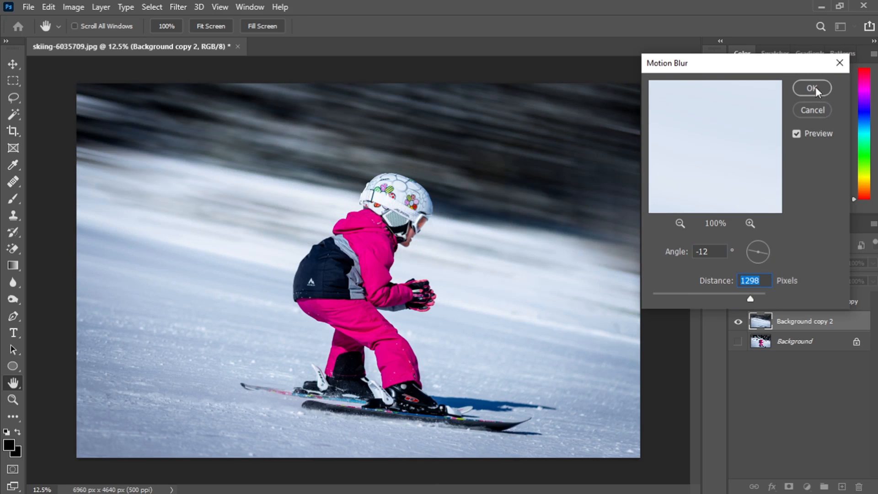
{"action": "left_click", "coordinate": [812, 88]}
Examine the blurred background and the skier's edges both close up and in the whole image
{"action": "key", "text": "b"}
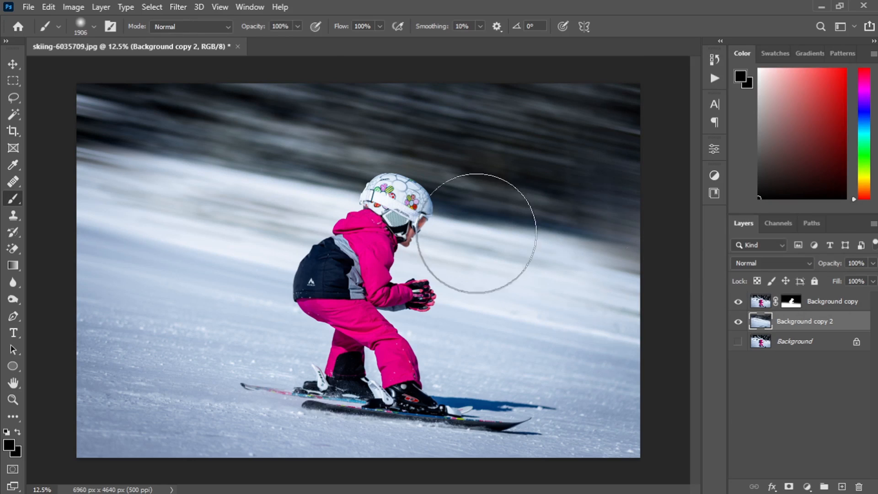
{"action": "left_click", "coordinate": [13, 63]}
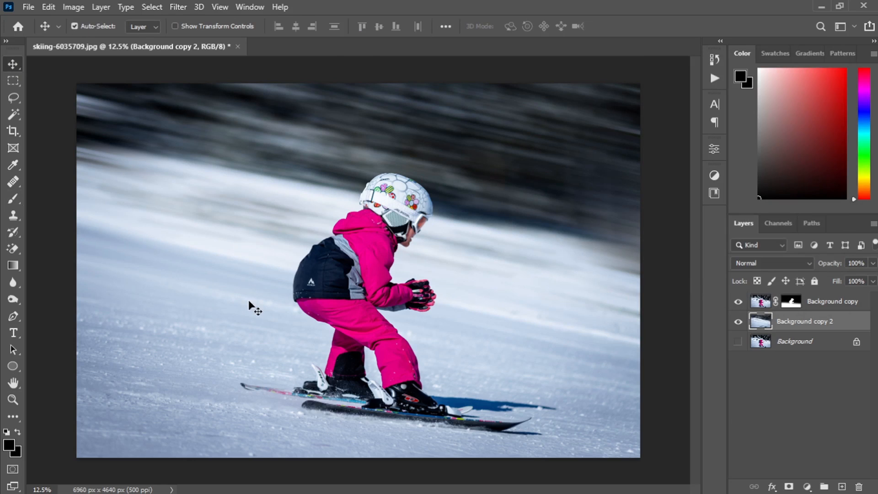
{"action": "key", "text": "ctrl+minus"}
{"action": "key", "text": "ctrl+minus"}
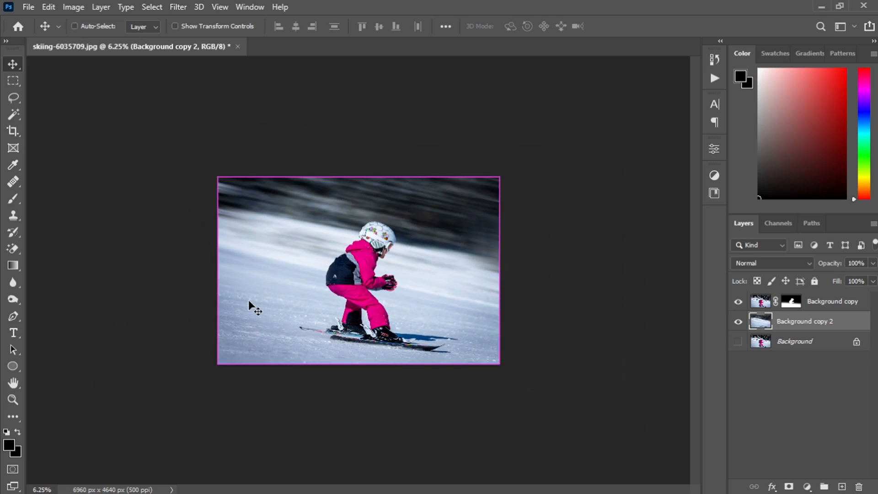
{"action": "key", "text": "ctrl+plus"}
{"action": "key", "text": "ctrl+plus"}
{"action": "key", "text": "ctrl+plus"}
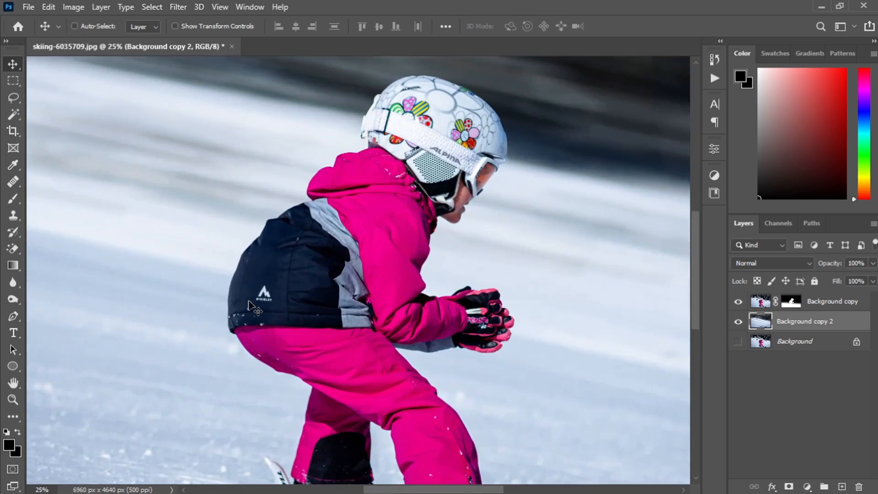
{"action": "key", "text": "ctrl+minus"}
{"action": "key", "text": "ctrl+minus"}
{"action": "key", "text": "ctrl+minus"}
{"action": "key", "text": "ctrl+minus"}
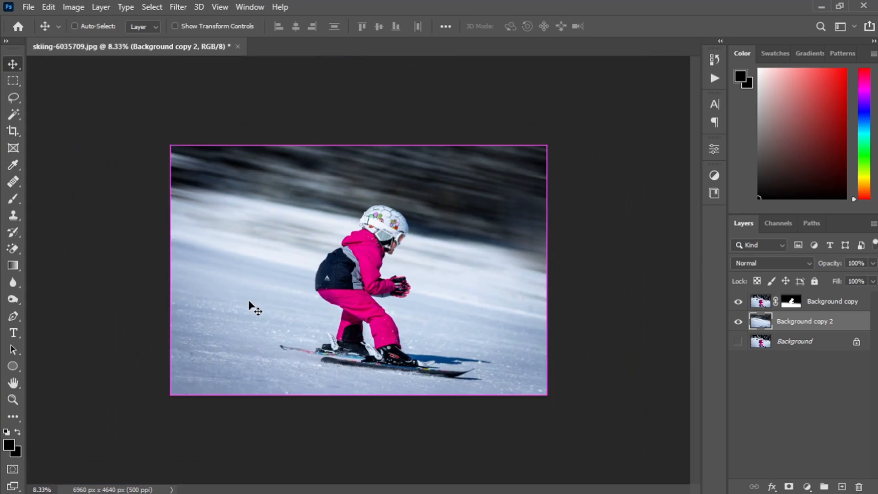